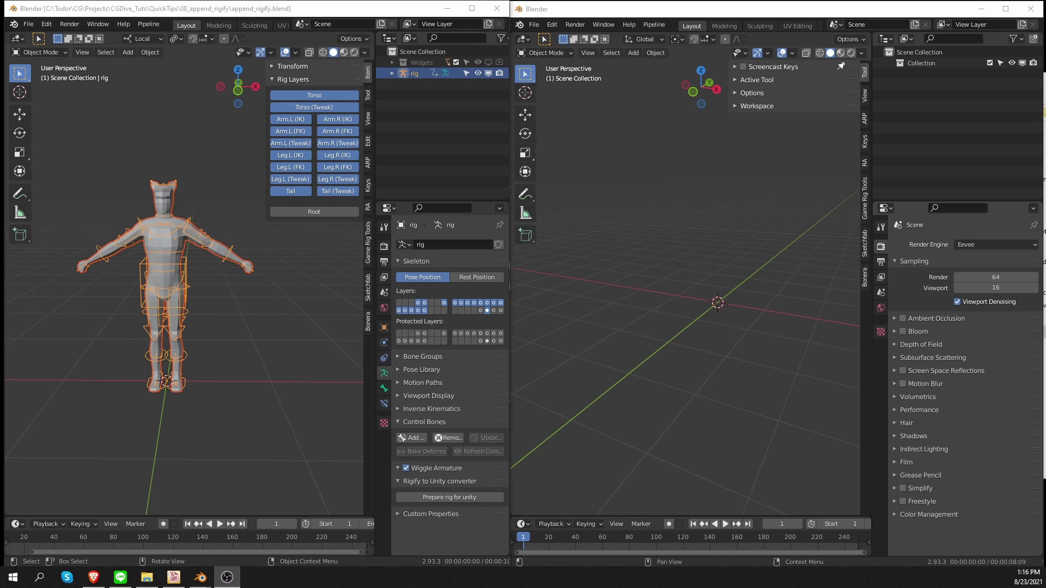
- Start File > Append in the empty scene and browse to the 08_append_rigify folder
middle_click_drag(163, 286, 171, 285)
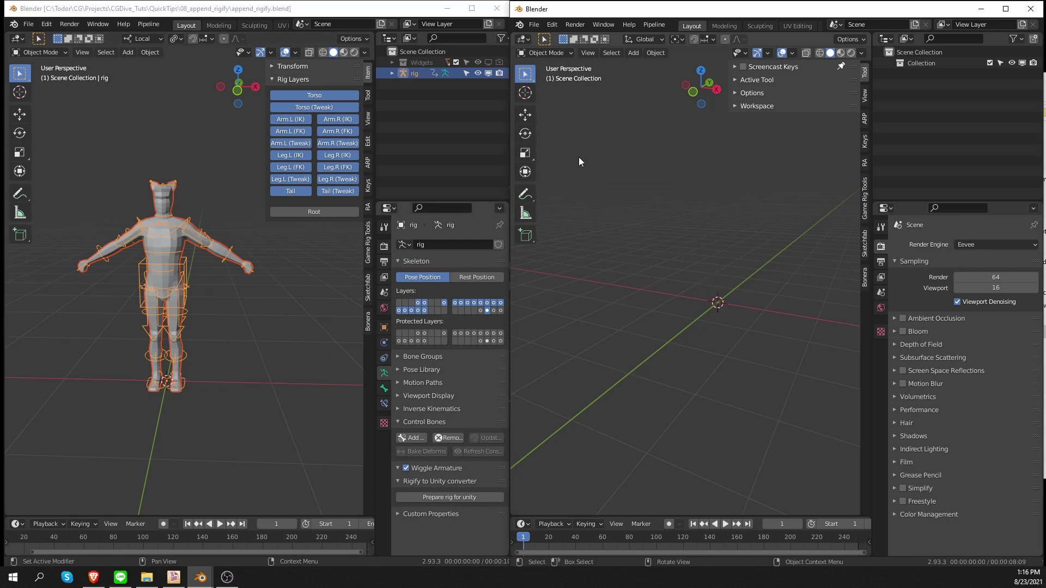
left_click(535, 25)
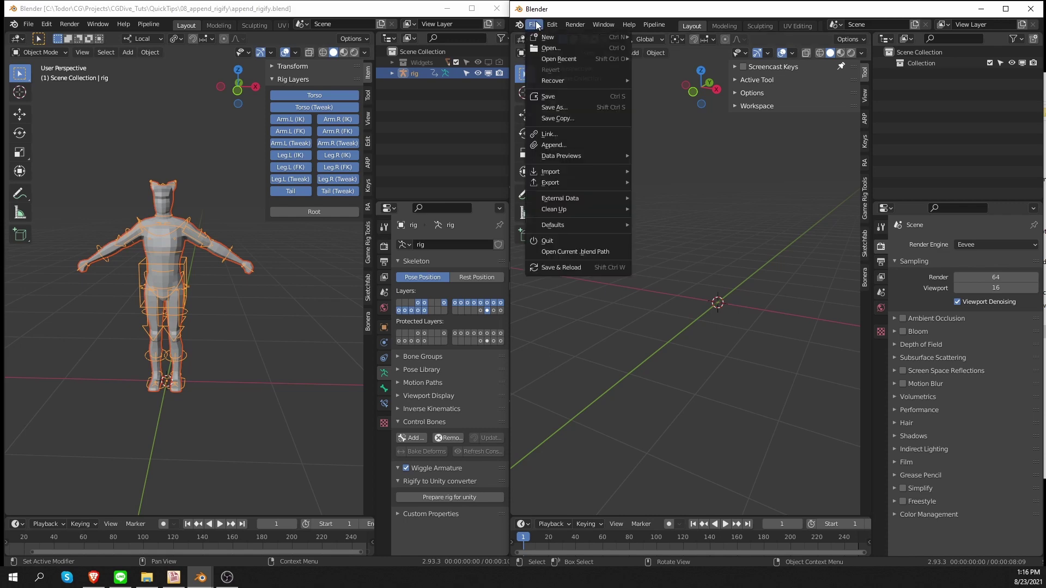
left_click(564, 145)
left_click(269, 263)
left_click(401, 128)
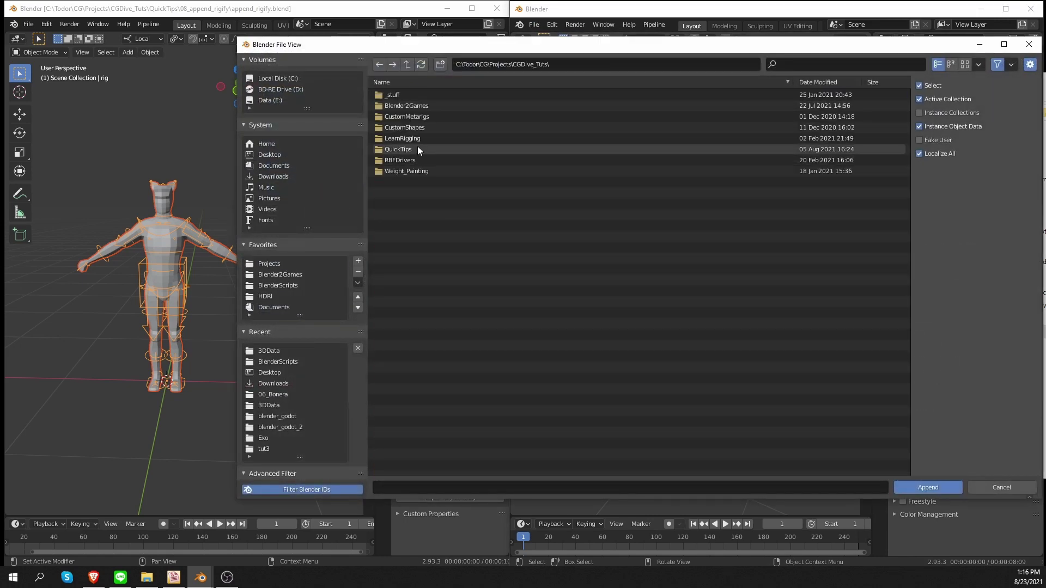
left_click(405, 149)
left_click(404, 171)
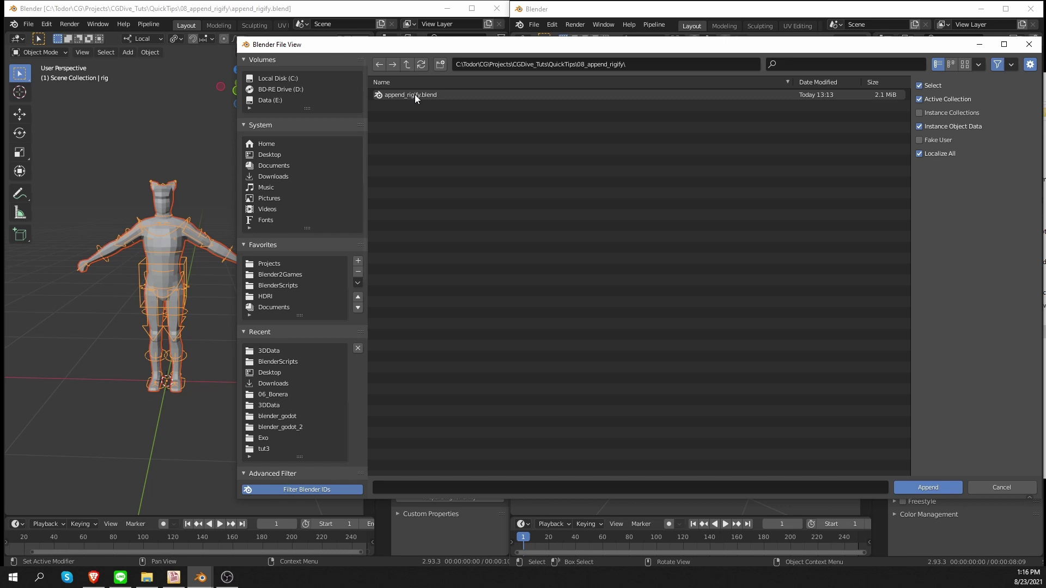
- Append the man_tail and rig objects from append_rigify.blend, then select everything in the scene
double_click(421, 98)
double_click(420, 181)
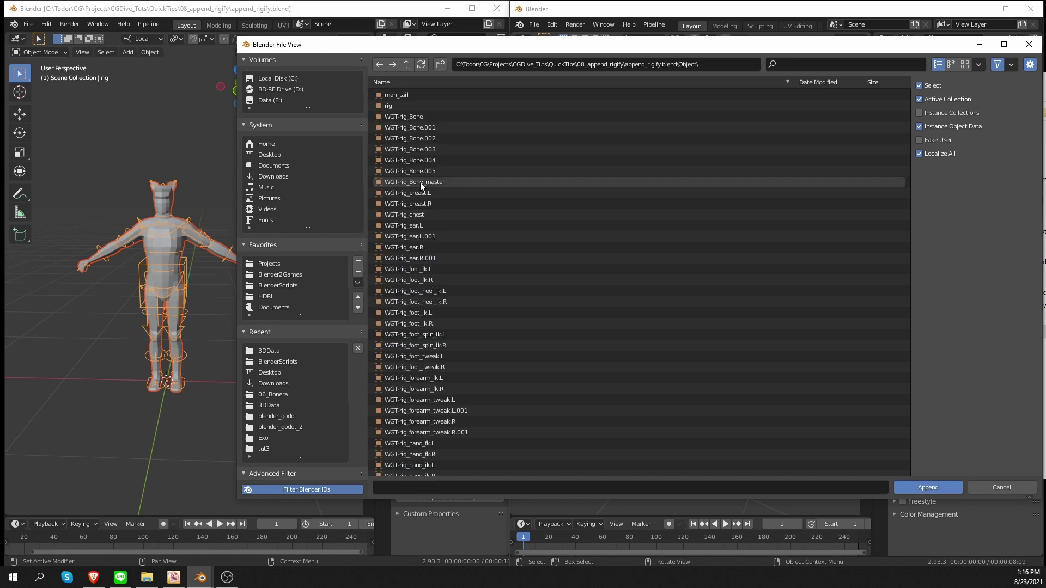
left_click(417, 116)
left_click_drag(415, 109, 415, 96)
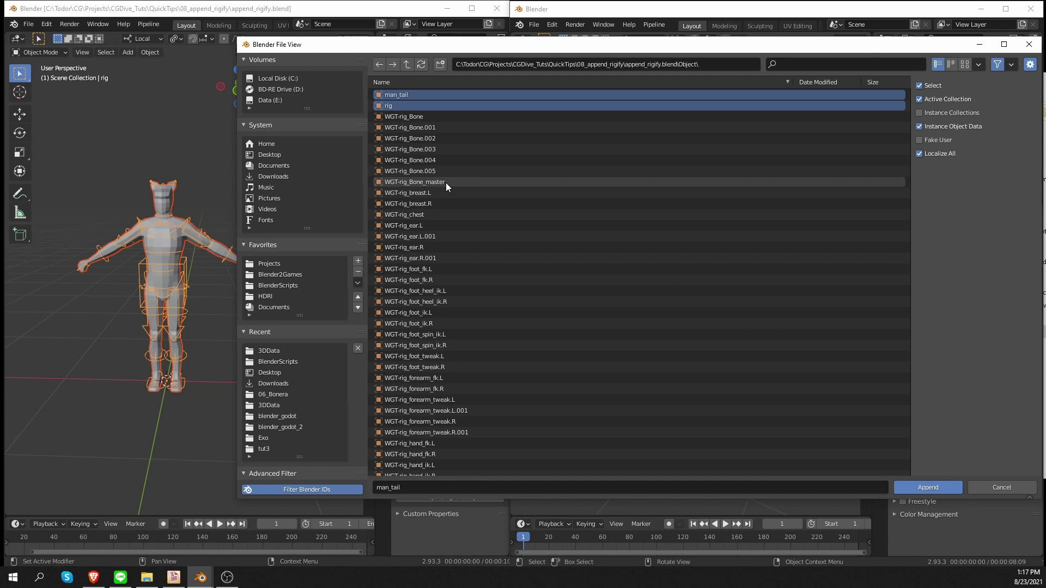
left_click(927, 487)
scroll(713, 215, "up", 3)
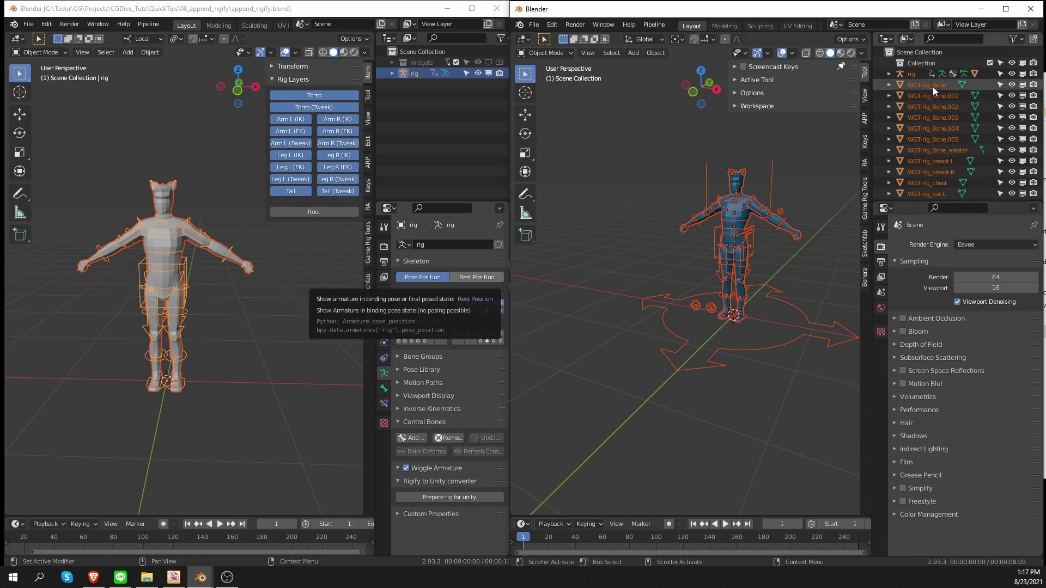
key("a")
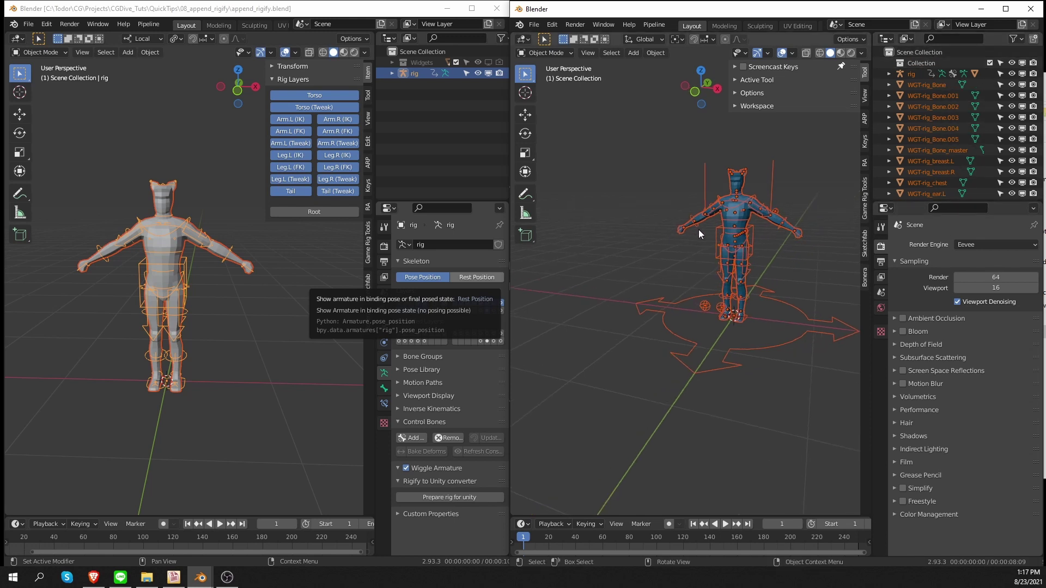
- Delete the appended objects, then create a collection named character_append in the original file
key("Delete")
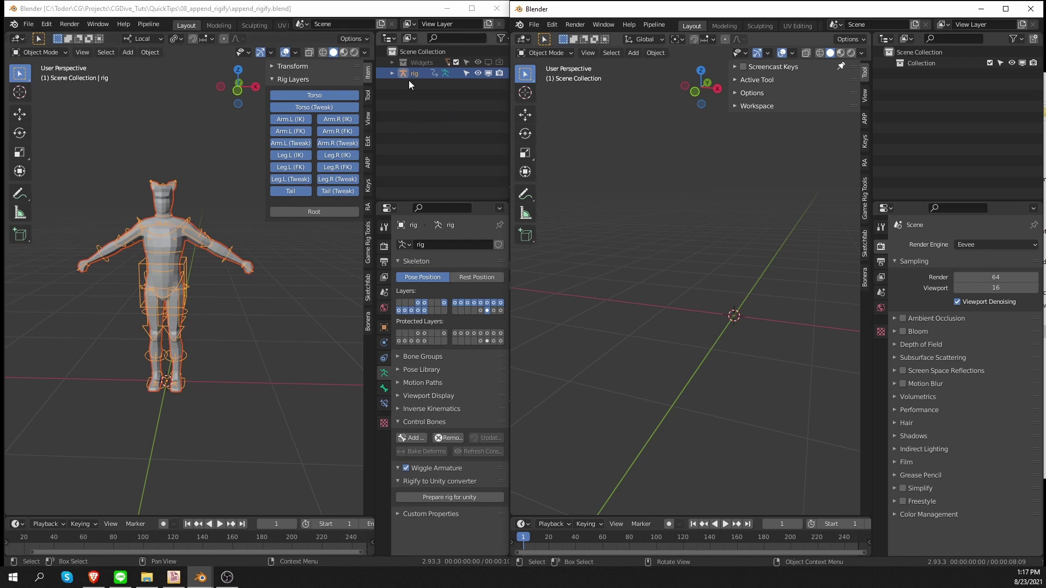
right_click(418, 103)
left_click(417, 104)
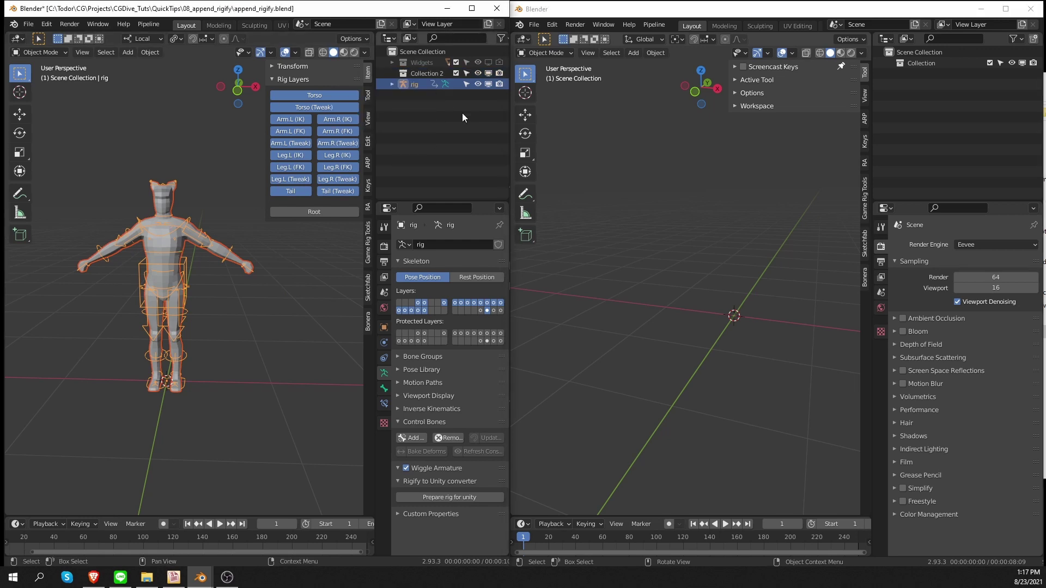
double_click(425, 72)
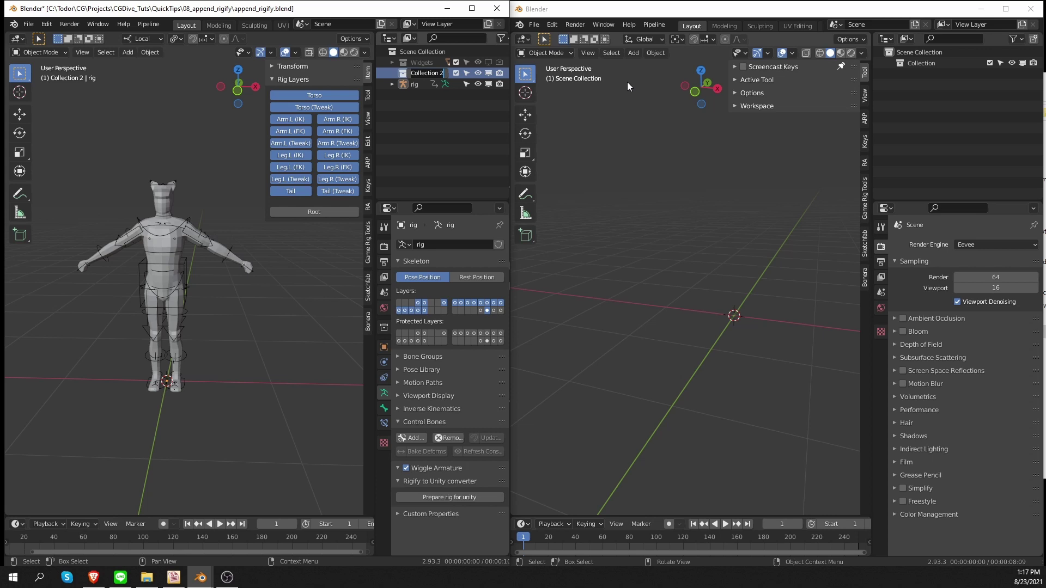
type("character_append")
key("Return")
- Move the rig object into the character_append collection in the outliner
left_click(458, 85)
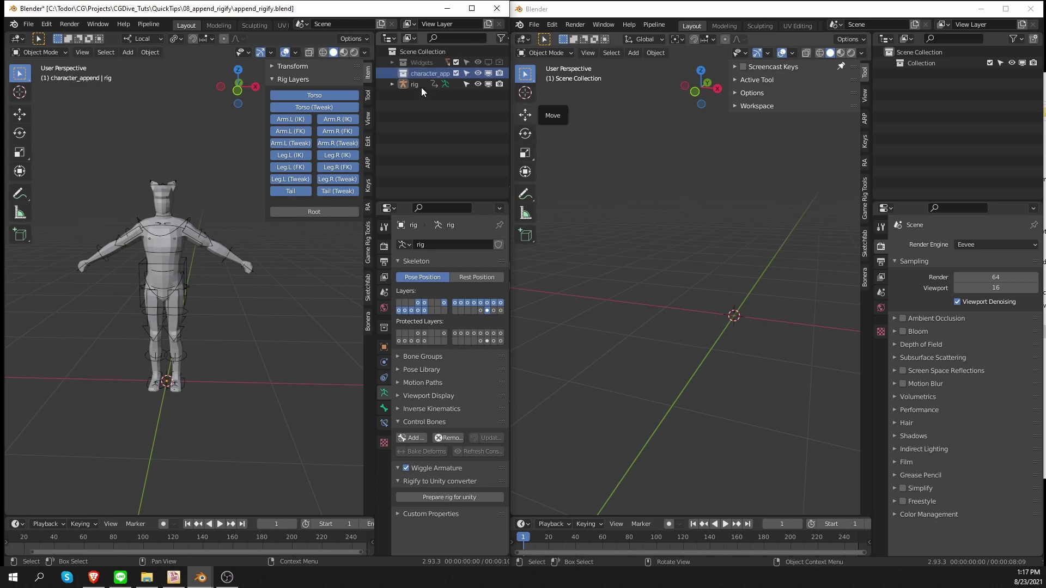
left_click_drag(376, 107, 305, 109)
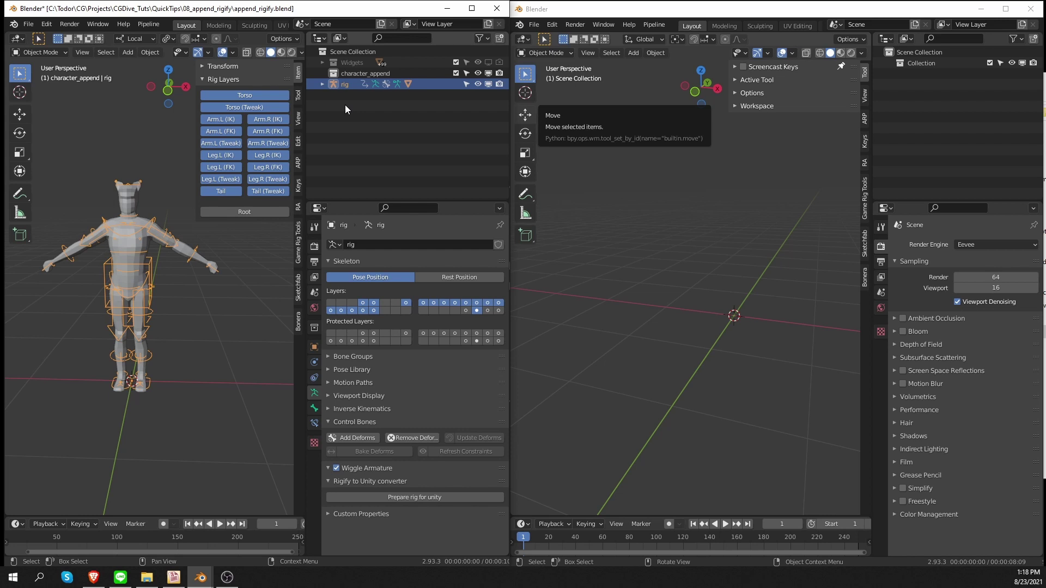
left_click_drag(337, 85, 367, 64)
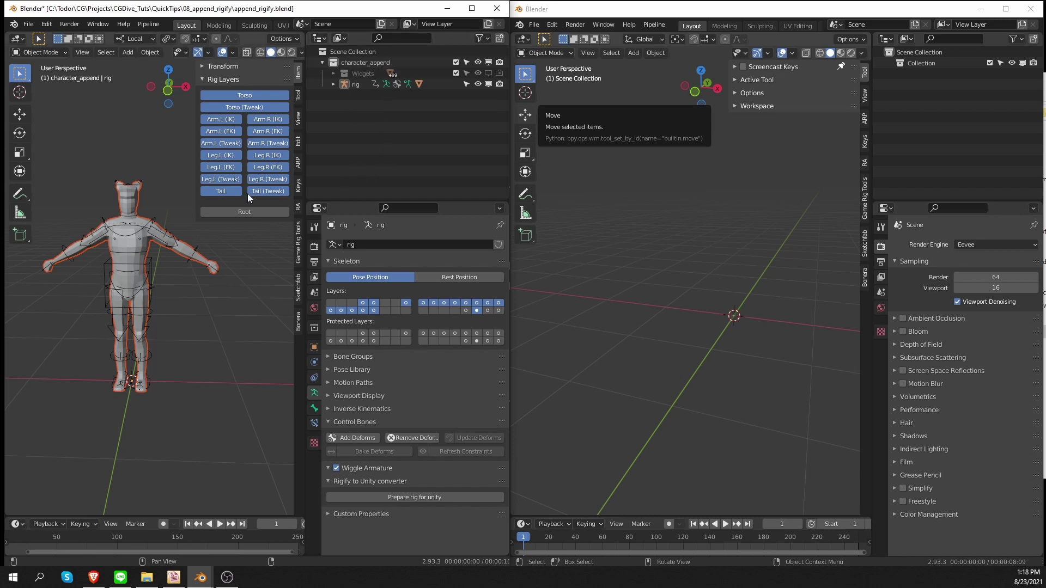
- Save the original file and start File > Append again in the second scene
key("ctrl+s")
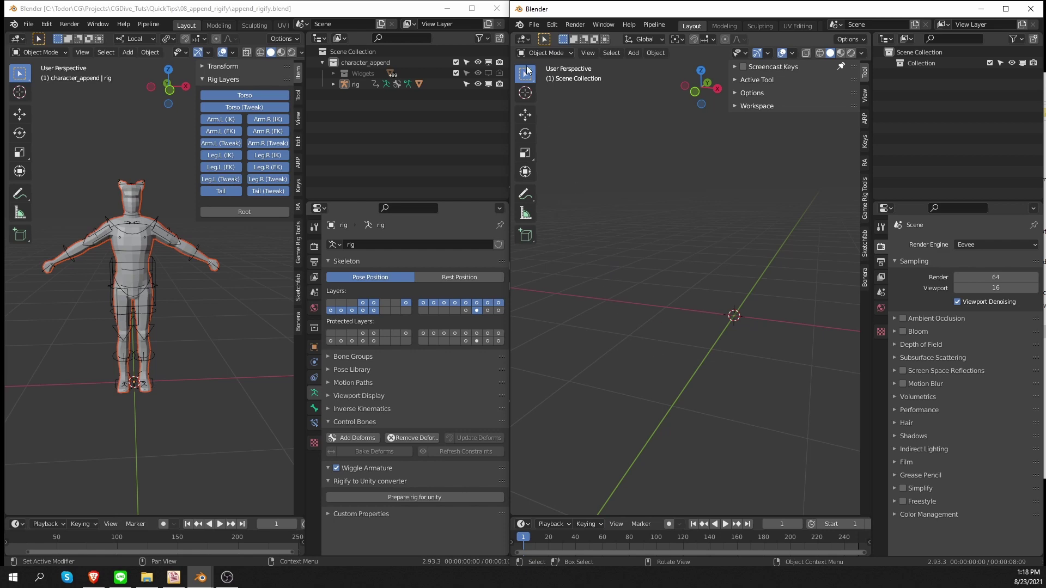
left_click(534, 25)
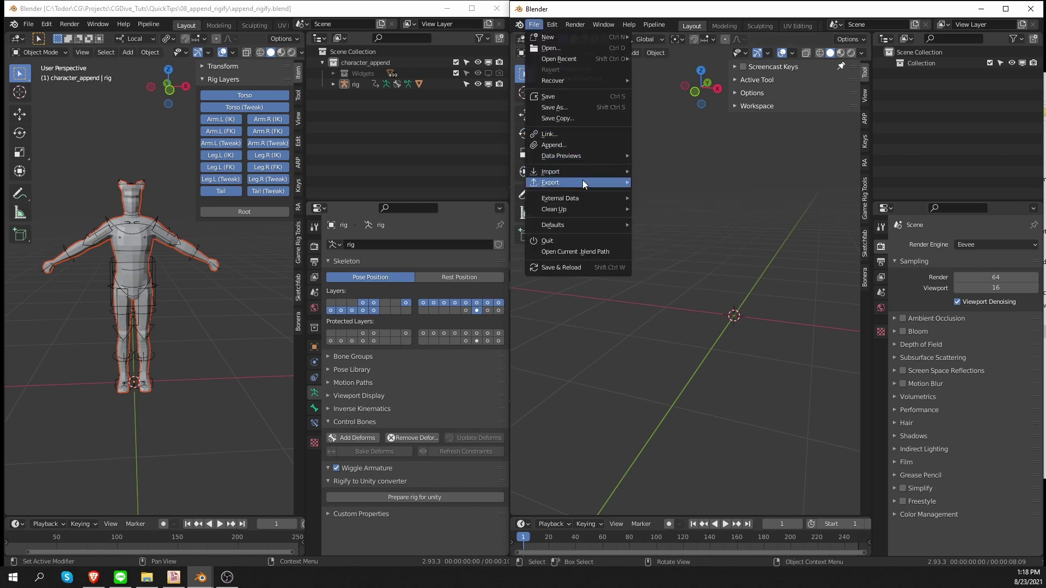
left_click(563, 144)
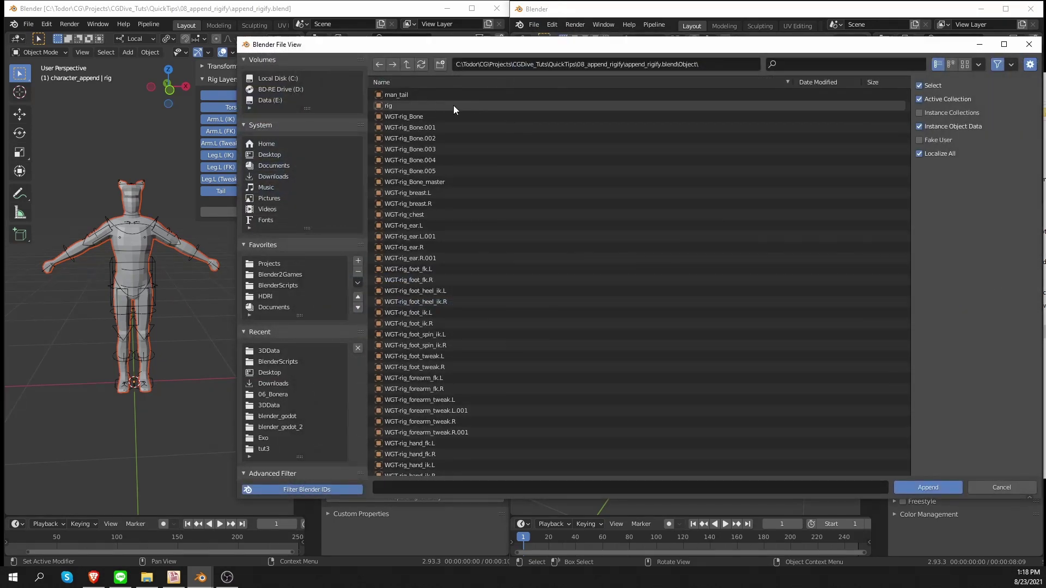
left_click(407, 64)
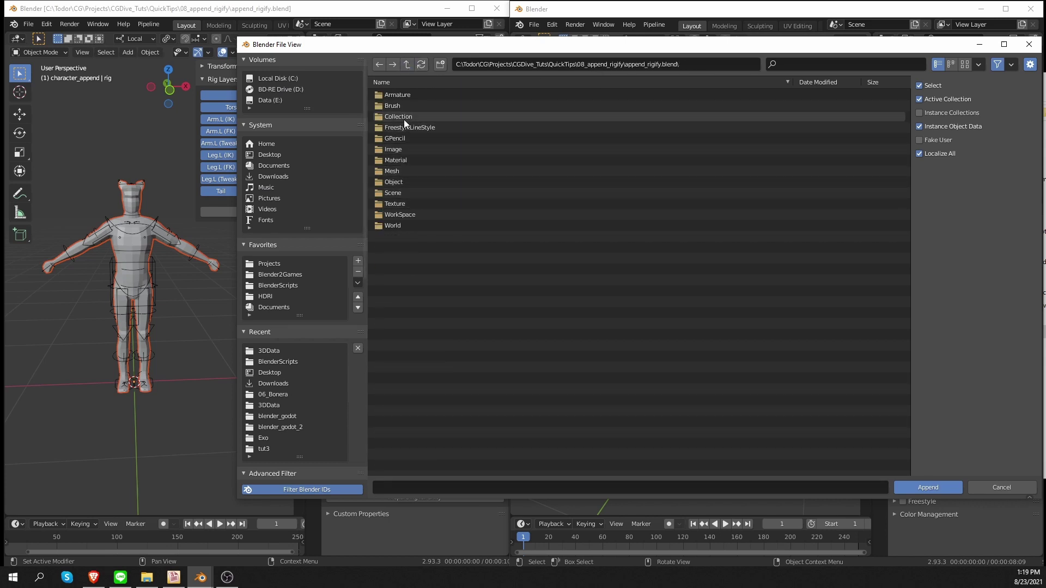
- Browse into append_rigify.blend's Collection folder and pick character_append
left_click(406, 64)
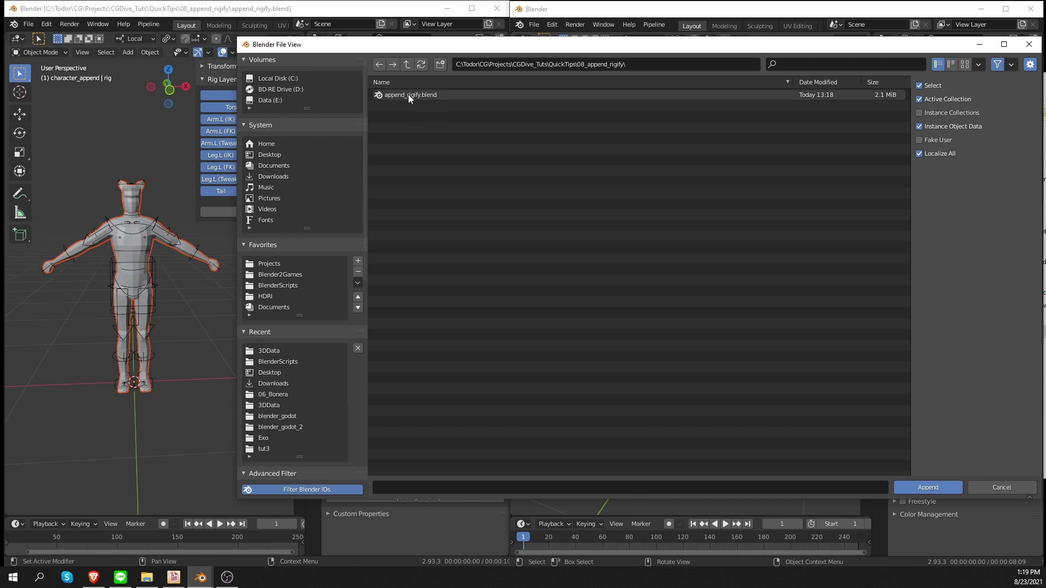
double_click(413, 93)
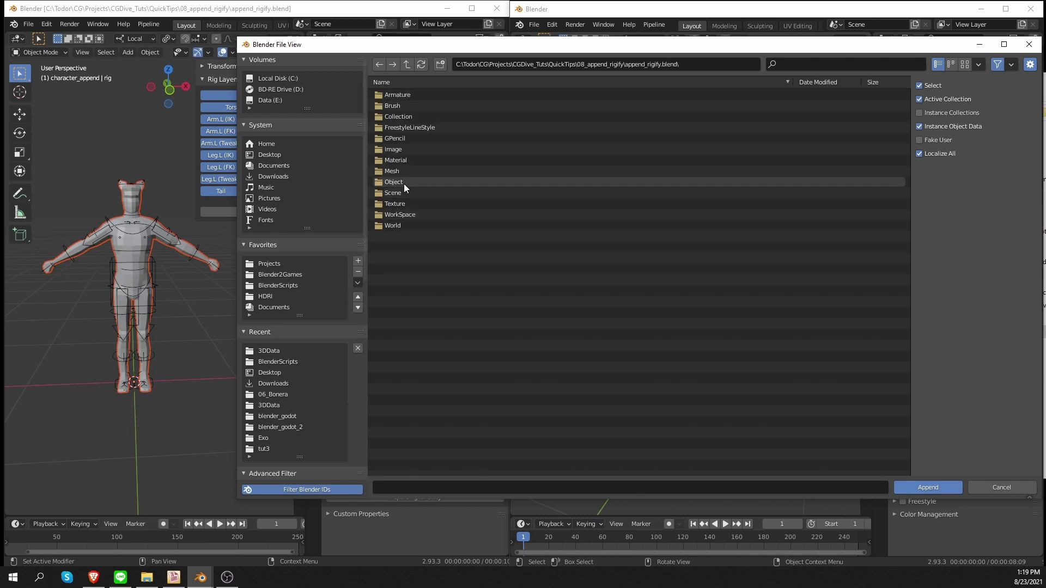
double_click(408, 117)
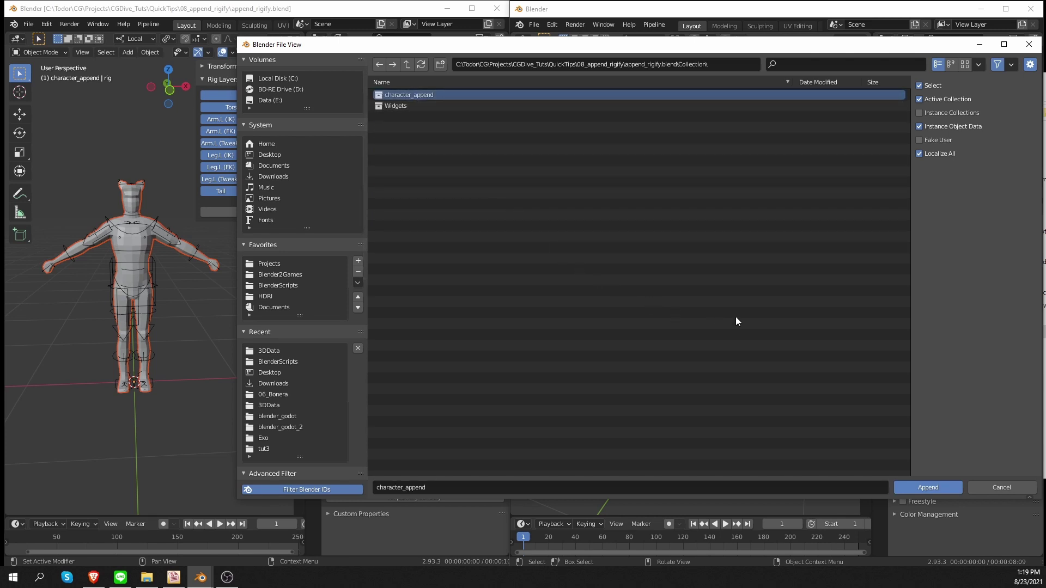
- Append character_append, frame the character in view and make the rig active
left_click(914, 486)
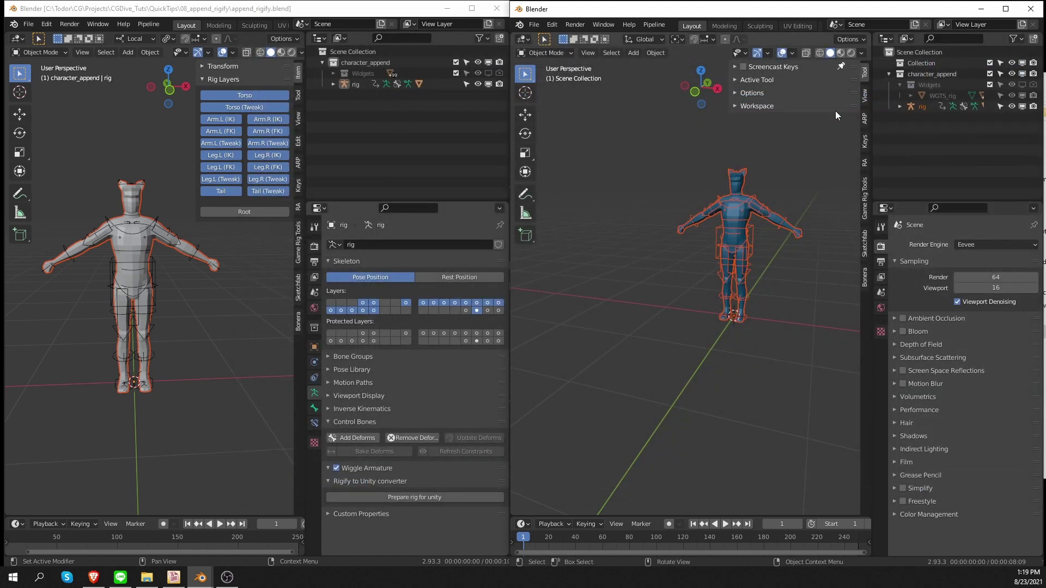
key("KP_Decimal")
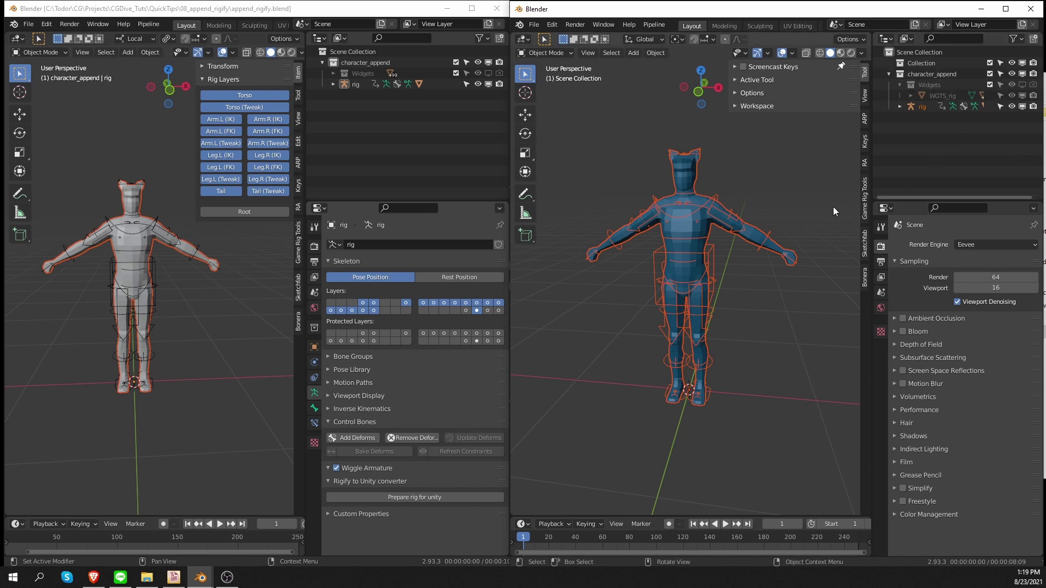
left_click(790, 259)
mouse_move(791, 259)
middle_mouse_down()
mouse_move(671, 286)
mouse_move(698, 279)
middle_mouse_up()
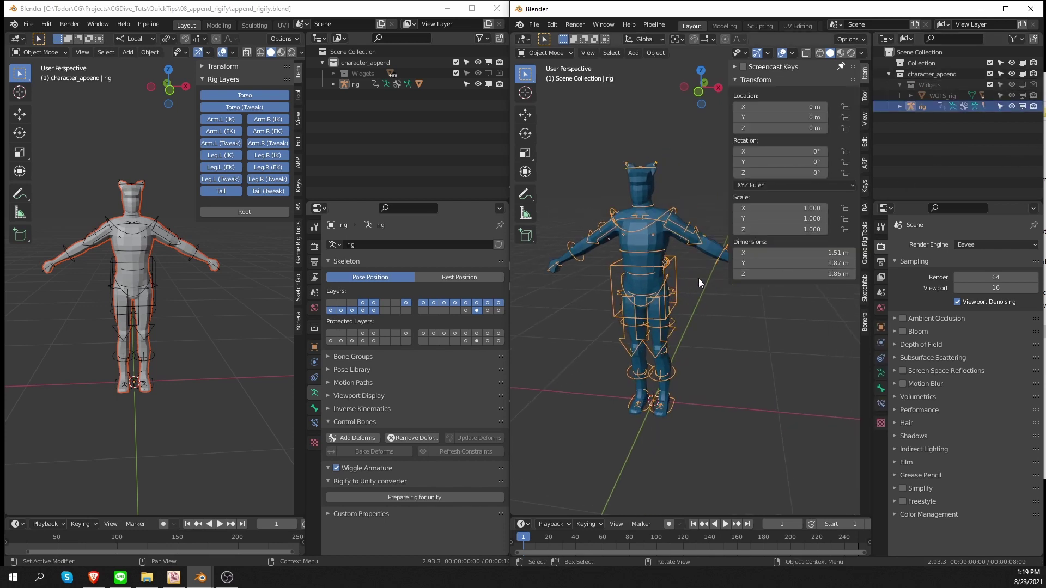
- Switch the rig into Pose Mode and show the sidebar with the bone transform values
key("n")
key("ctrl+Tab")
left_click(718, 288)
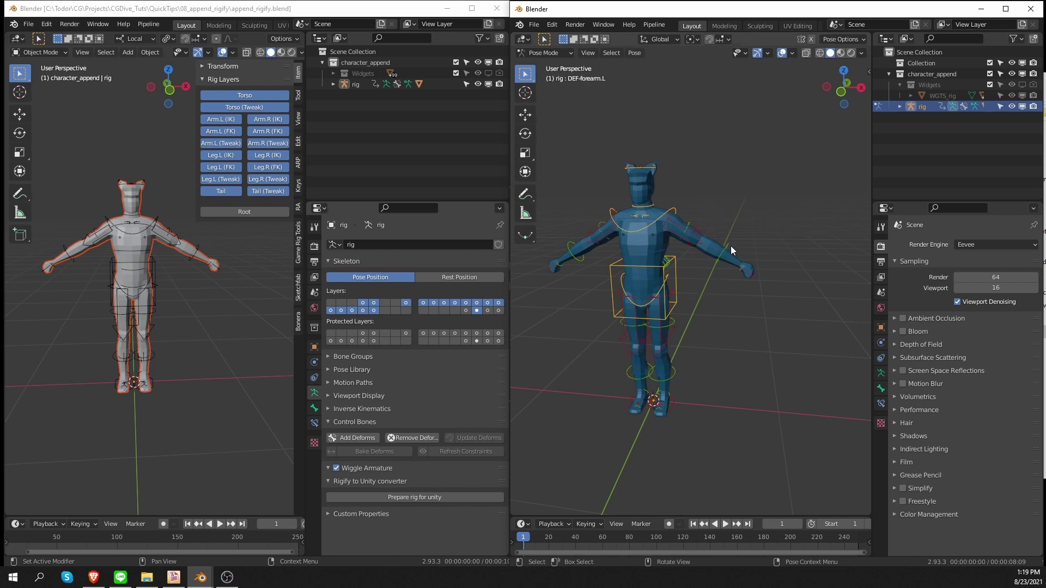
key("n")
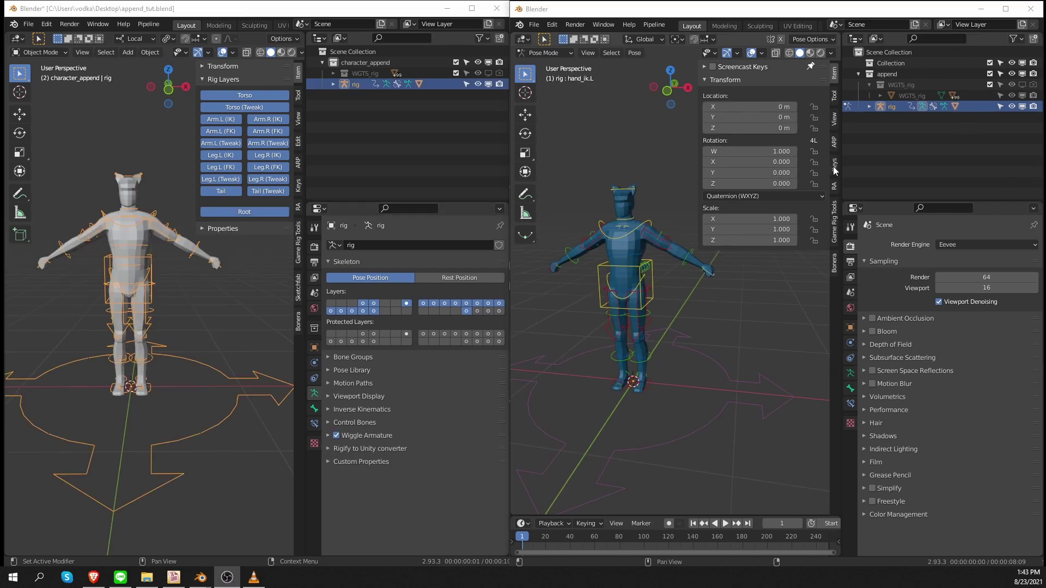
- Turn the outliner into a Text Editor, load rig_ui.py and run it to restore the rig panels
left_click(854, 39)
left_click(885, 69)
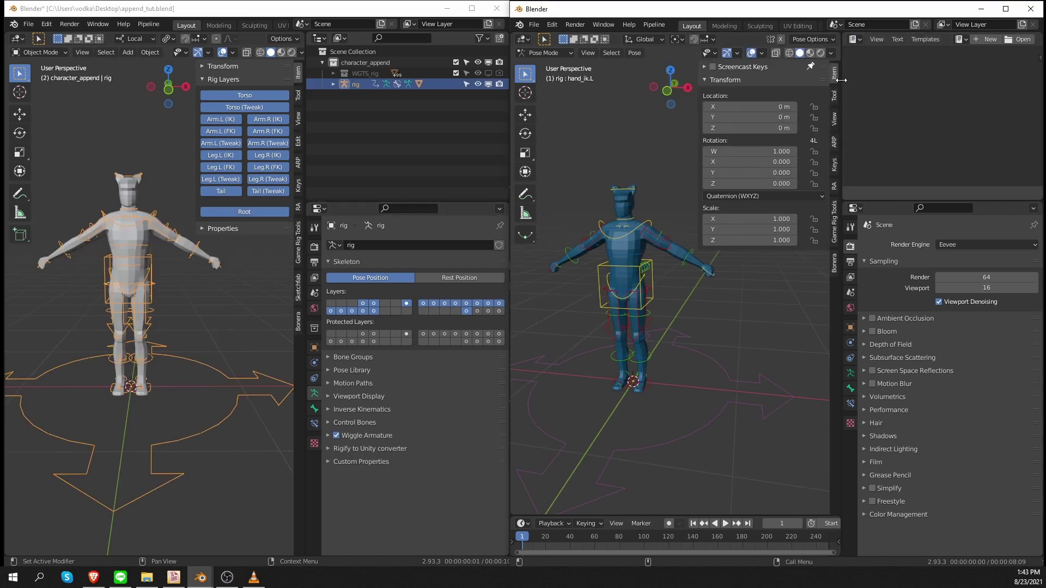
left_click_drag(837, 98, 768, 98)
left_click(788, 38)
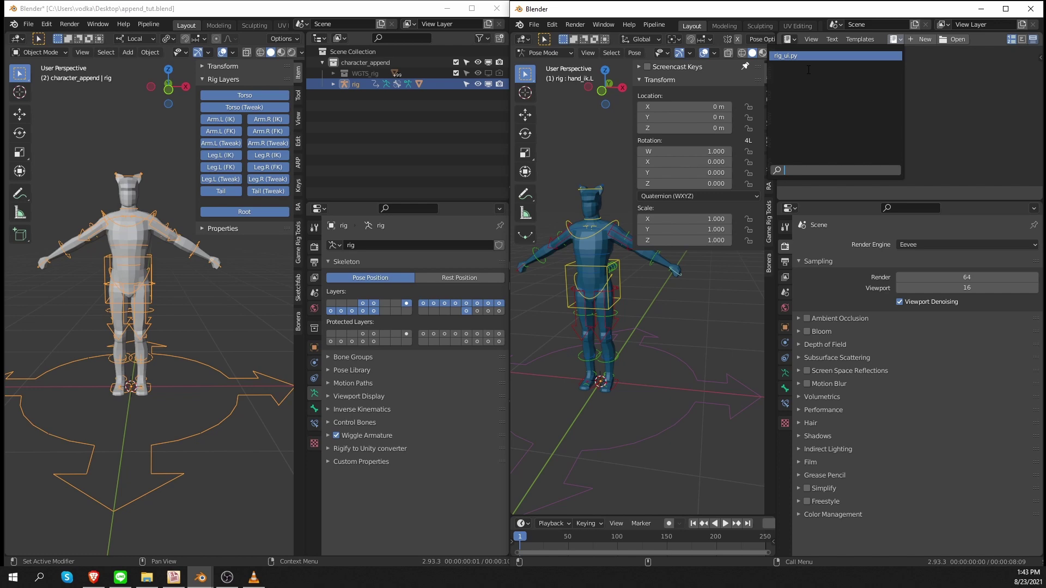
key("Return")
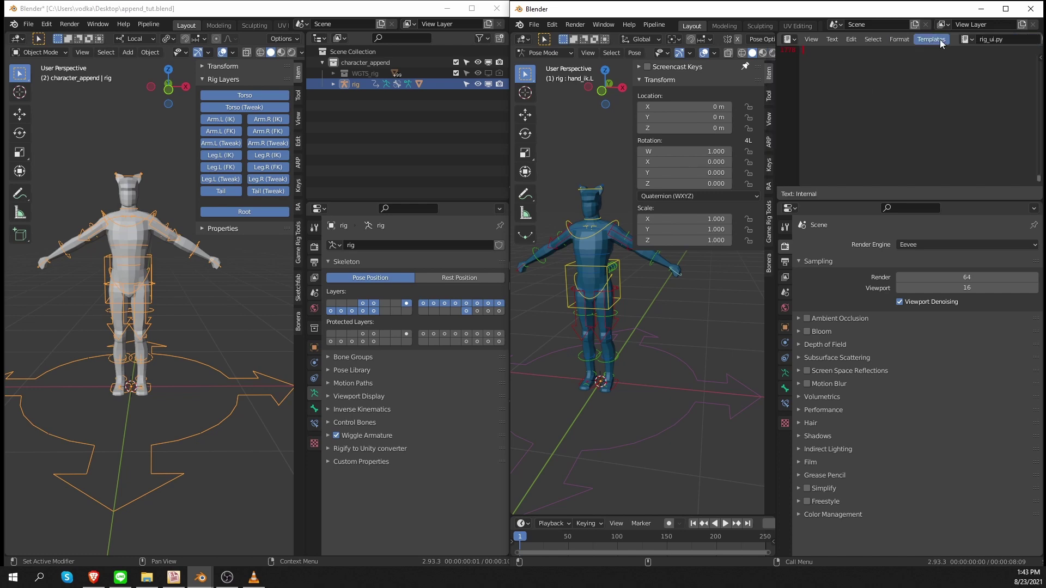
scroll(907, 114, "up", 5)
scroll(907, 114, "up", 3)
scroll(929, 41, "down", 3)
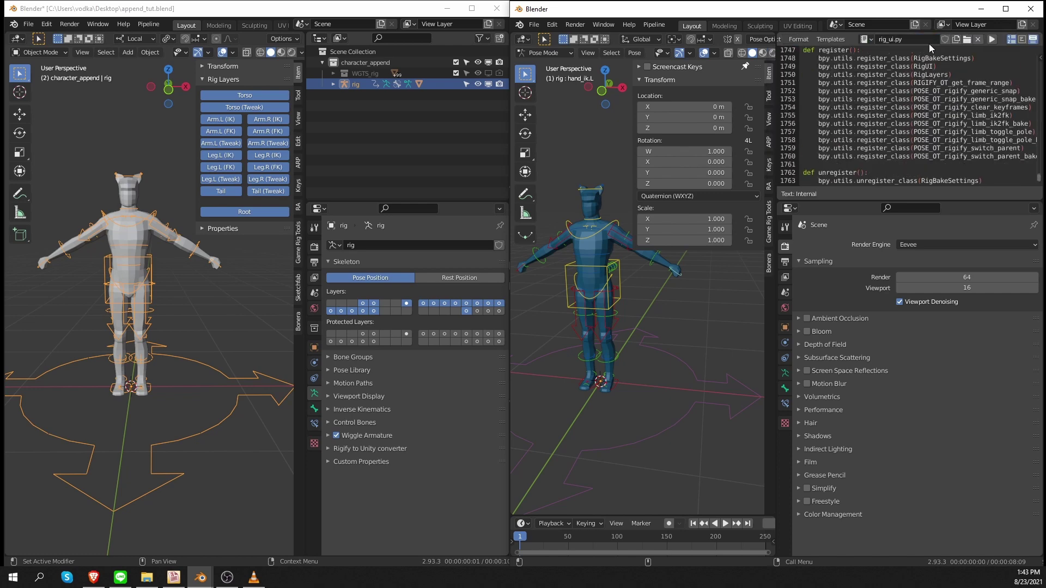
left_click(991, 40)
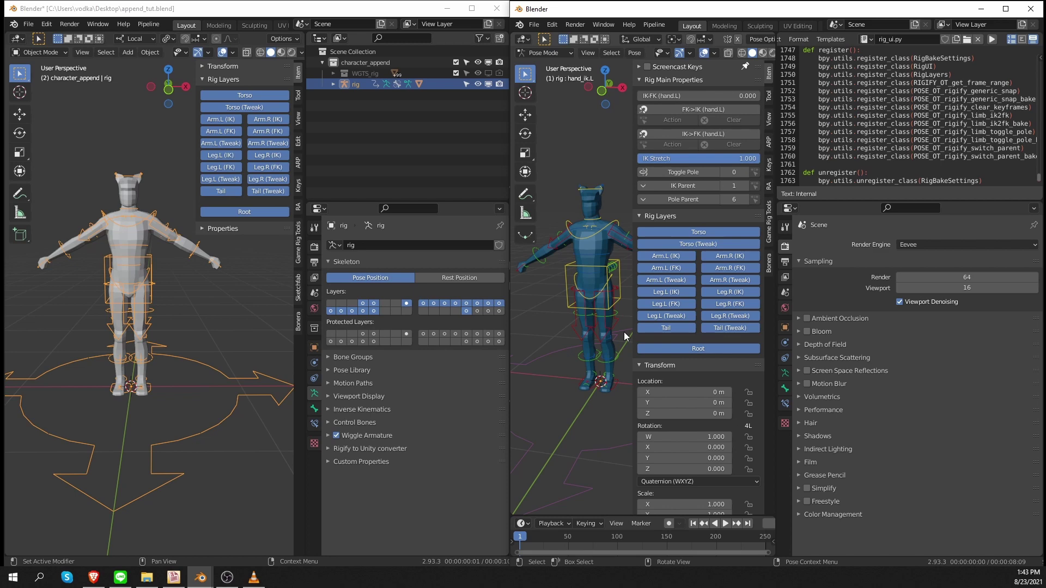
- Widen the 3D view, set the left hand IK-FK blend to 1 and move hand_ik.L upward
key("n")
left_click_drag(777, 292, 945, 261)
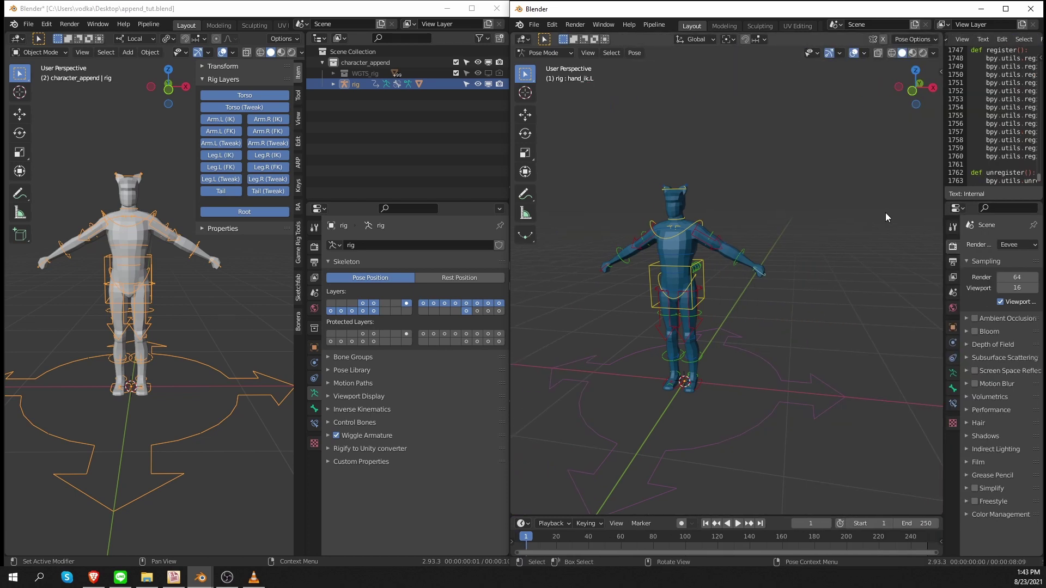
key("n")
left_click(748, 259)
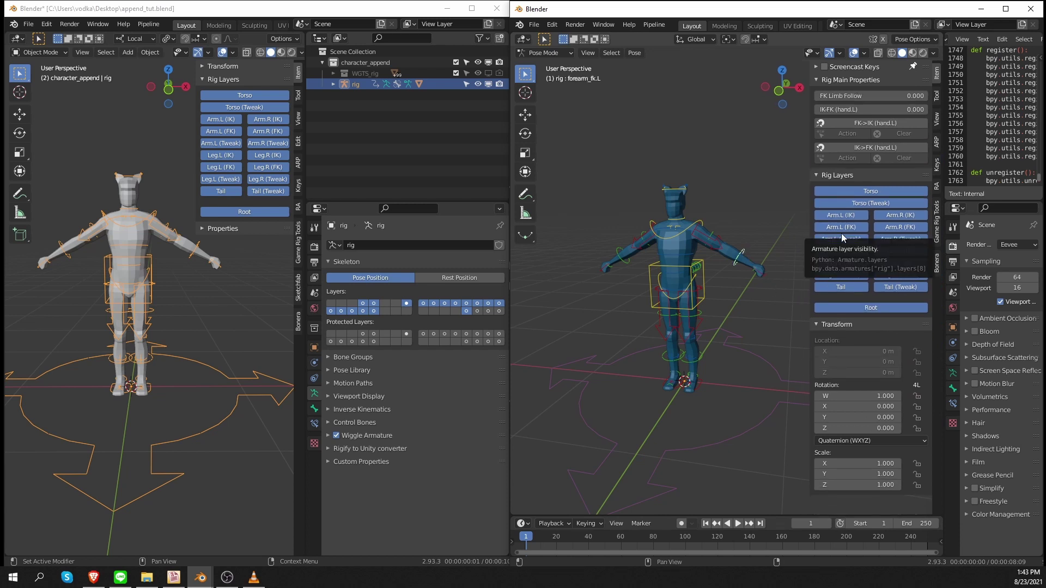
left_click_drag(863, 109, 904, 109)
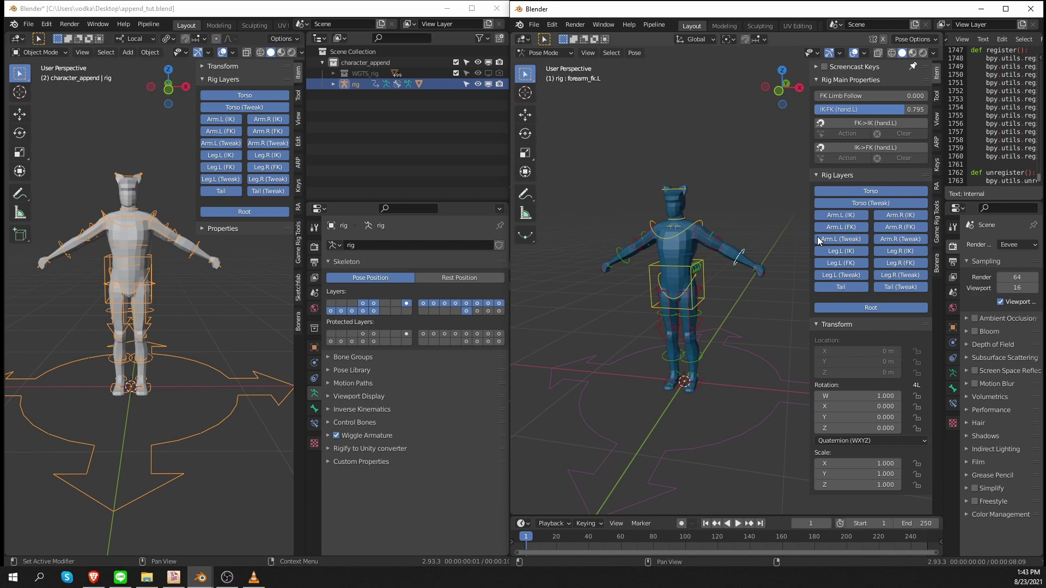
left_click_drag(771, 288, 757, 224)
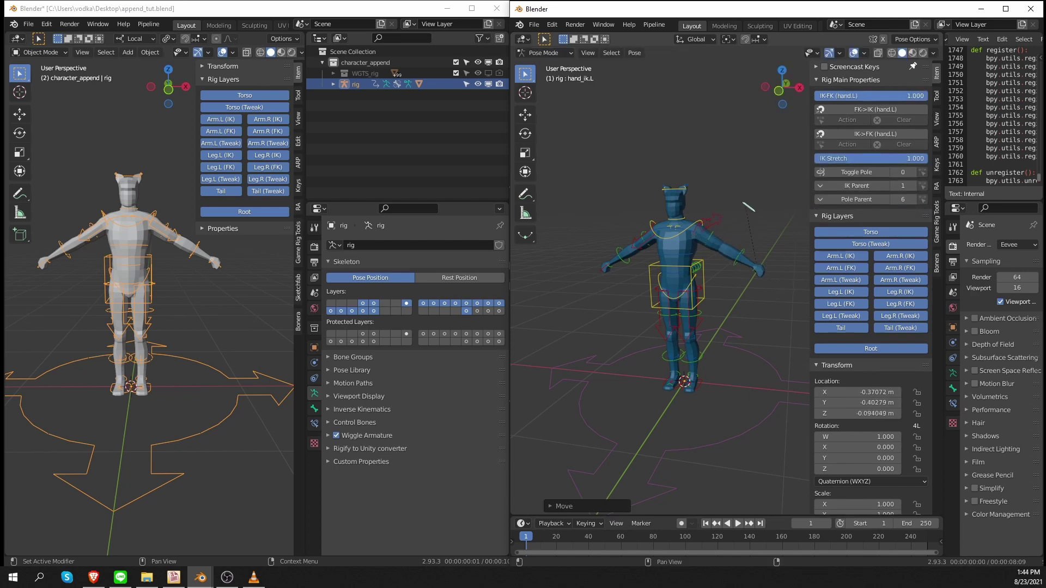
- Select upper_arm_fk.L and rotate the left upper arm
left_click(714, 246)
key("r")
left_click(713, 246)
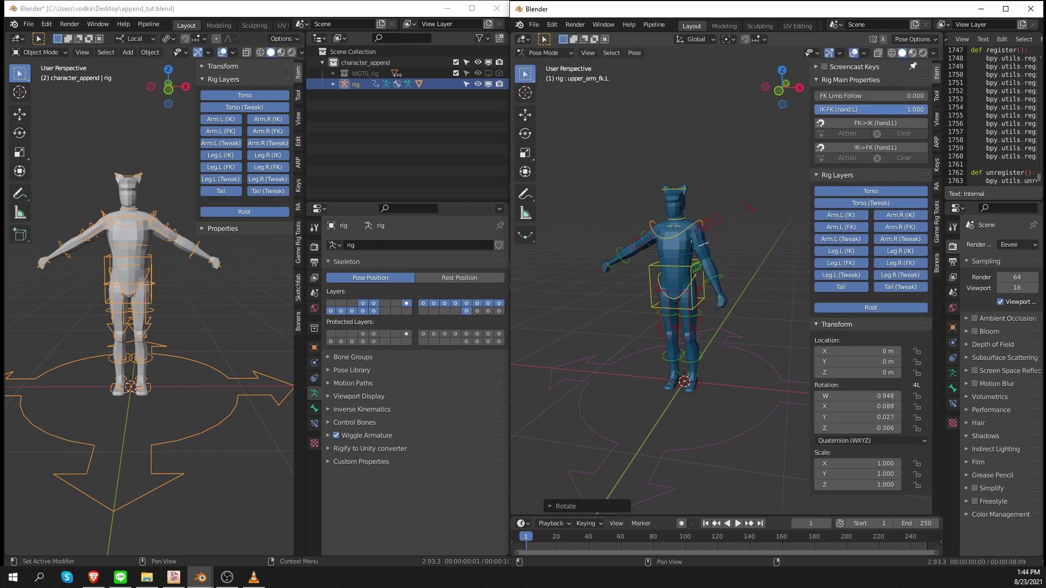